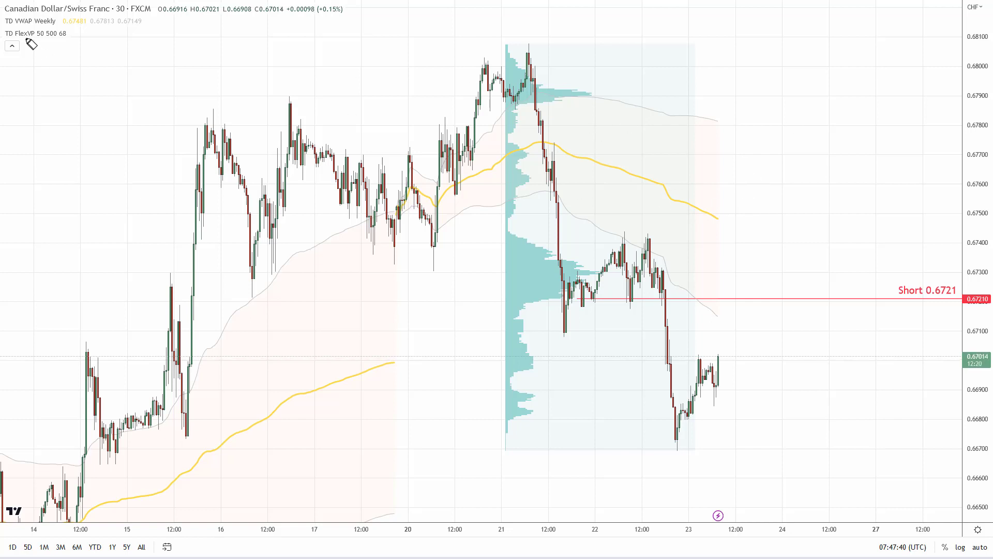
- Highlight the TD VWAP Weekly label and Short 0.6721 line, then sketch a down arrow and box
{"action": "left_click_drag", "start_coordinate": [4, 20], "coordinate": [153, 19]}
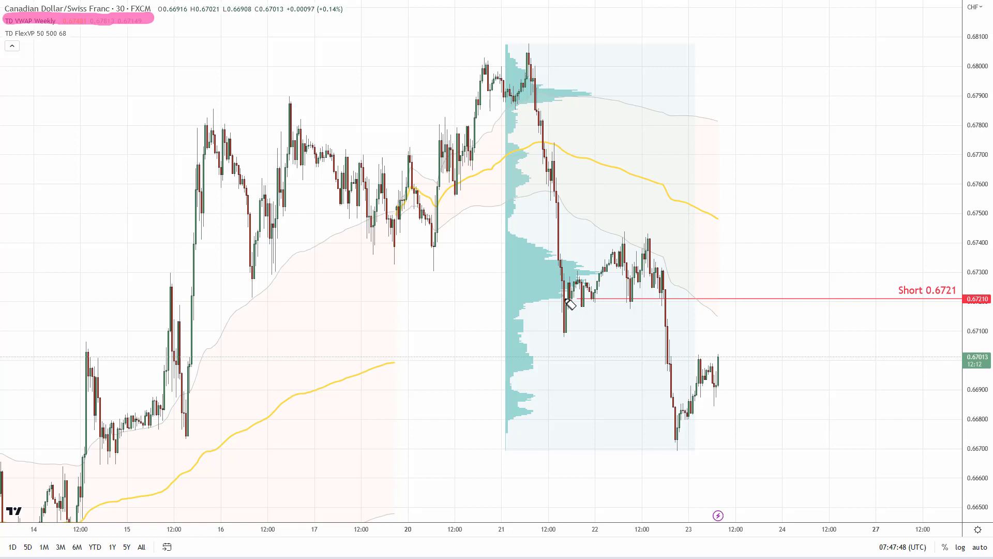
{"action": "mouse_move", "coordinate": [564, 299]}
{"action": "left_mouse_down"}
{"action": "mouse_move", "coordinate": [961, 303]}
{"action": "mouse_move", "coordinate": [911, 274]}
{"action": "mouse_move", "coordinate": [975, 308]}
{"action": "mouse_move", "coordinate": [895, 275]}
{"action": "left_mouse_up"}
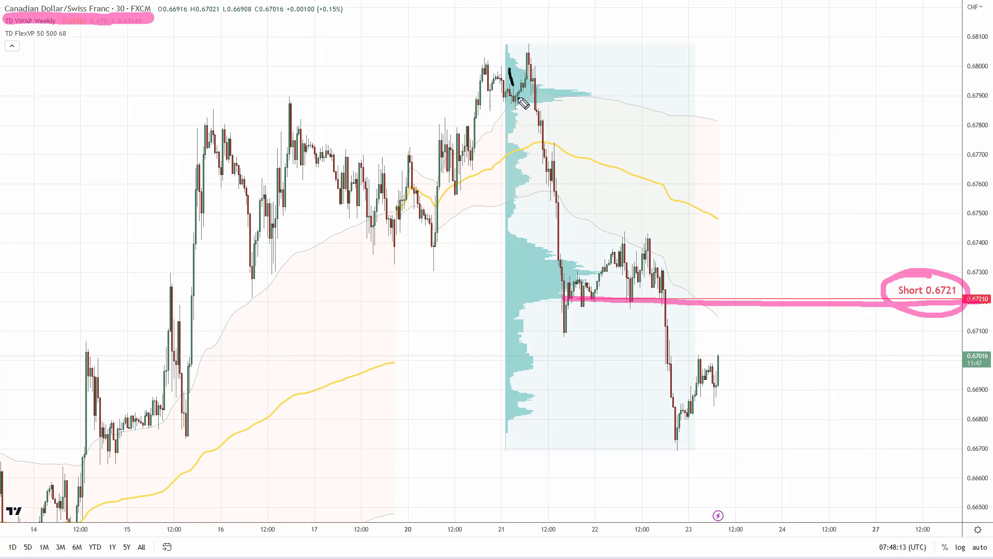
{"action": "left_click_drag", "start_coordinate": [509, 69], "coordinate": [714, 458]}
{"action": "mouse_move", "coordinate": [712, 424]}
{"action": "left_mouse_down"}
{"action": "mouse_move", "coordinate": [714, 459]}
{"action": "mouse_move", "coordinate": [690, 440]}
{"action": "left_mouse_up"}
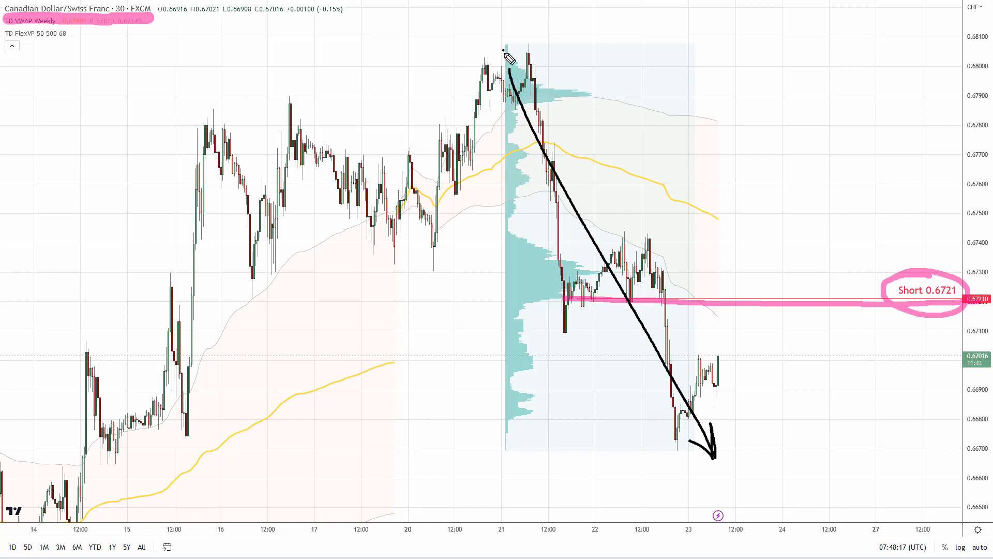
{"action": "mouse_move", "coordinate": [504, 52]}
{"action": "left_mouse_down"}
{"action": "mouse_move", "coordinate": [510, 448]}
{"action": "mouse_move", "coordinate": [724, 458]}
{"action": "mouse_move", "coordinate": [714, 89]}
{"action": "mouse_move", "coordinate": [629, 45]}
{"action": "mouse_move", "coordinate": [499, 37]}
{"action": "left_mouse_up"}
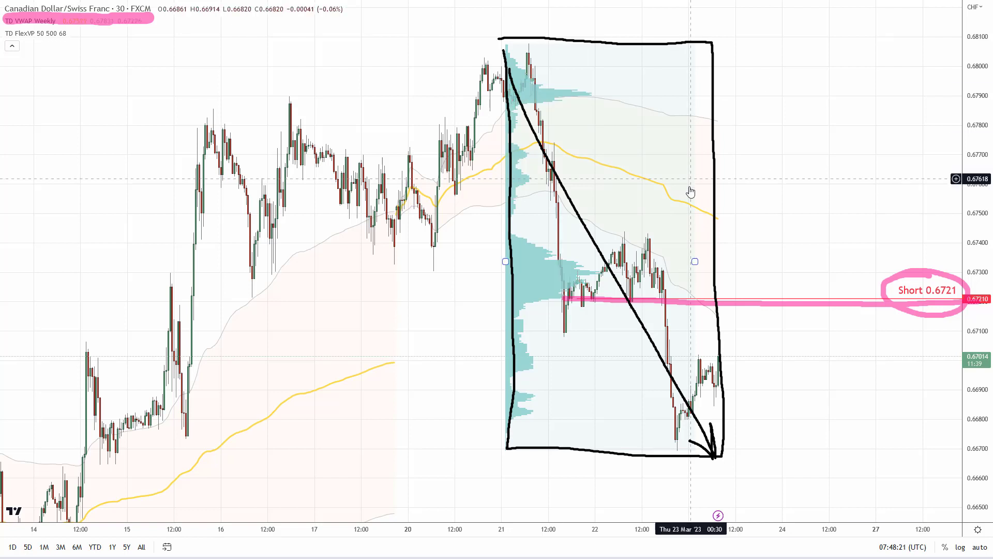
- Stretch the FlexVP volume profile from 21 Mar 02:30 to 22 Mar 23:00 and erase all pen marks
{"action": "left_click", "coordinate": [693, 250]}
{"action": "left_click_drag", "start_coordinate": [778, 271], "coordinate": [796, 272]}
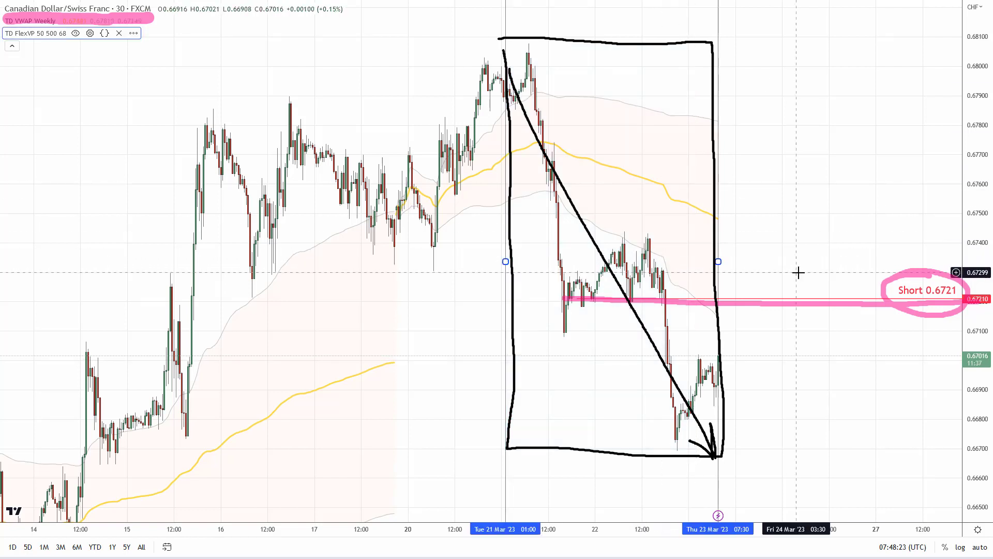
{"action": "left_click_drag", "start_coordinate": [715, 263], "coordinate": [684, 263]}
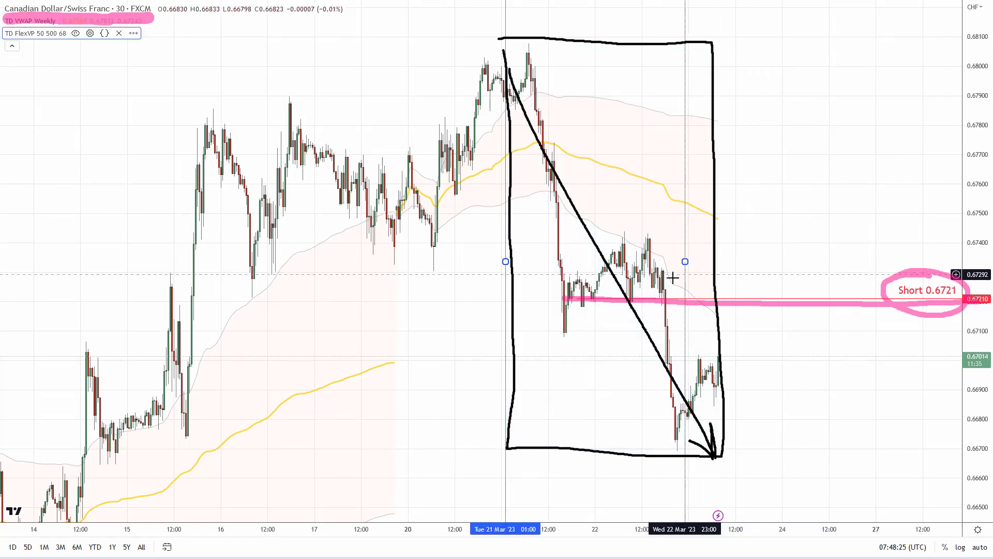
{"action": "mouse_move", "coordinate": [505, 262]}
{"action": "left_mouse_down"}
{"action": "mouse_move", "coordinate": [427, 275]}
{"action": "mouse_move", "coordinate": [527, 271]}
{"action": "mouse_move", "coordinate": [511, 278]}
{"action": "left_mouse_up"}
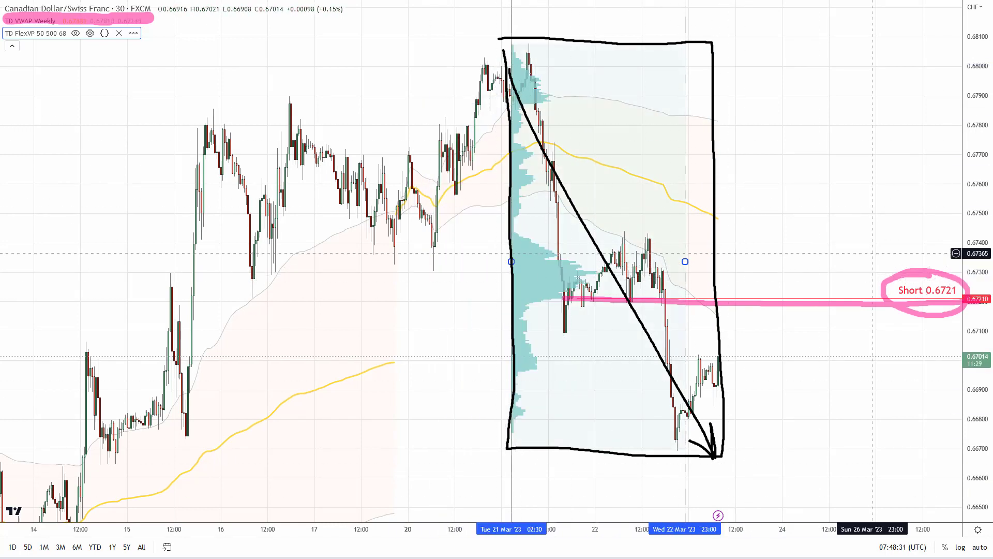
{"action": "key", "text": "Escape"}
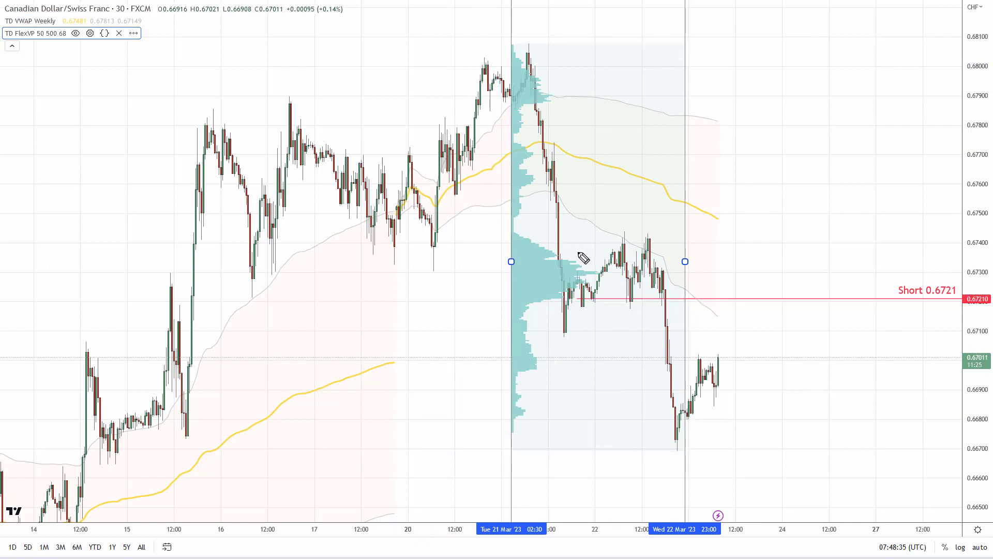
{"action": "mouse_move", "coordinate": [572, 255]}
{"action": "left_mouse_down"}
{"action": "mouse_move", "coordinate": [561, 256]}
{"action": "mouse_move", "coordinate": [597, 288]}
{"action": "mouse_move", "coordinate": [567, 256]}
{"action": "left_mouse_up"}
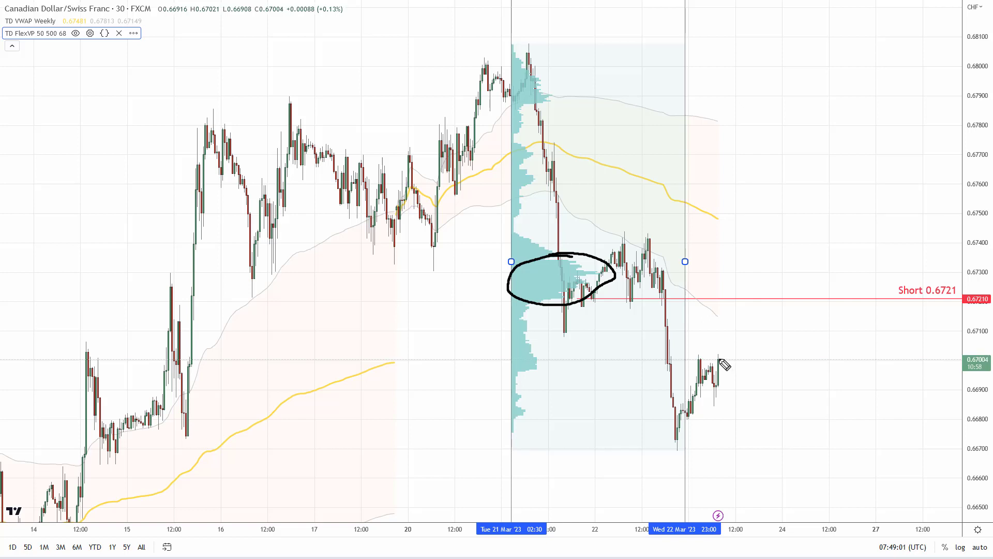
{"action": "mouse_move", "coordinate": [723, 357]}
{"action": "left_mouse_down"}
{"action": "mouse_move", "coordinate": [766, 299]}
{"action": "mouse_move", "coordinate": [785, 297]}
{"action": "left_mouse_up"}
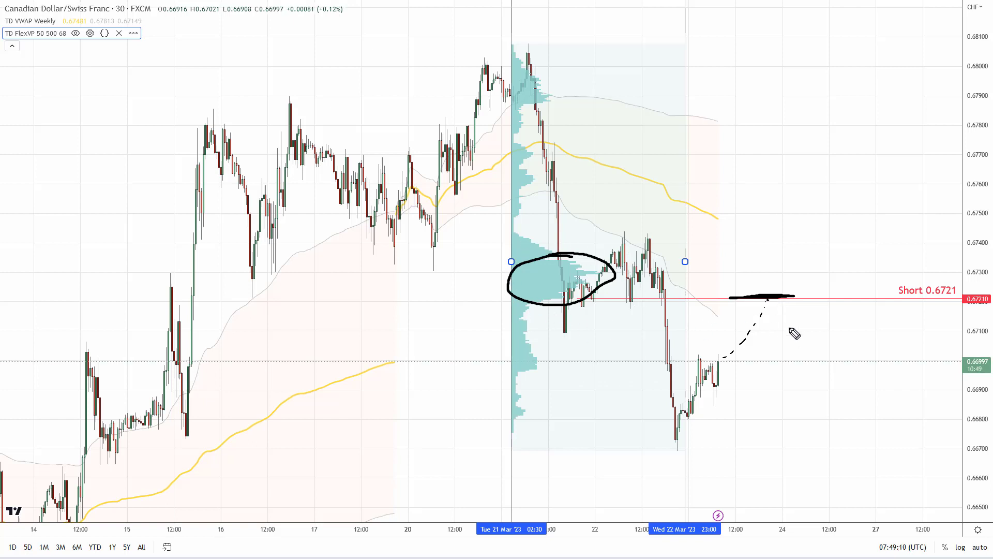
{"action": "mouse_move", "coordinate": [769, 298]}
{"action": "left_mouse_down"}
{"action": "mouse_move", "coordinate": [834, 361]}
{"action": "mouse_move", "coordinate": [817, 373]}
{"action": "left_mouse_up"}
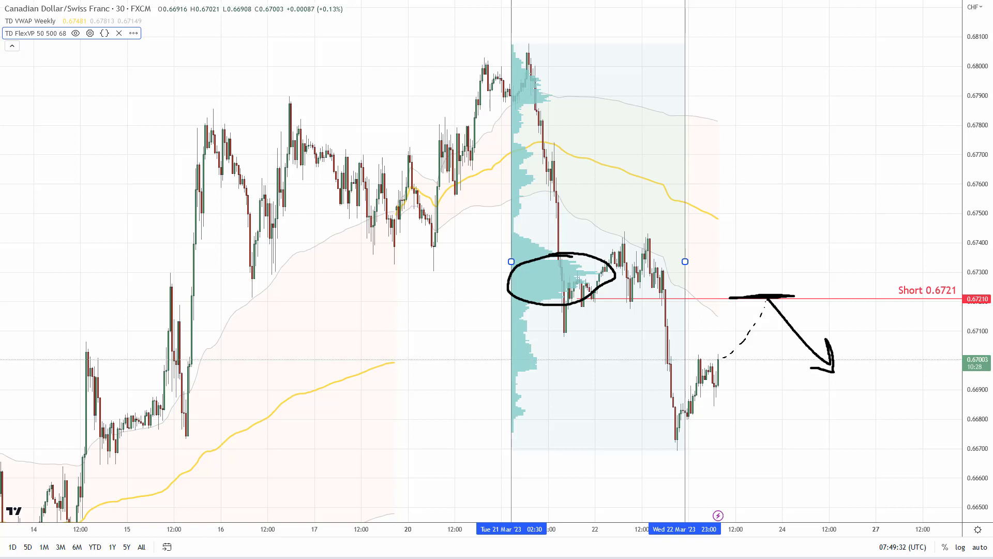
{"action": "key", "text": "Escape"}
- Extend the Short 0.6721 horizontal line left to the 16th
{"action": "left_click", "coordinate": [774, 300]}
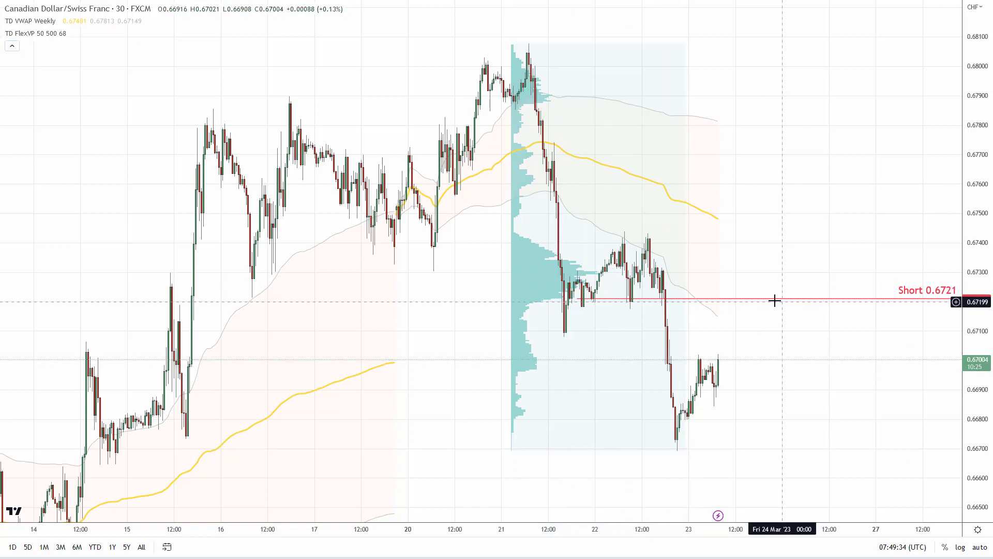
{"action": "left_click", "coordinate": [579, 299]}
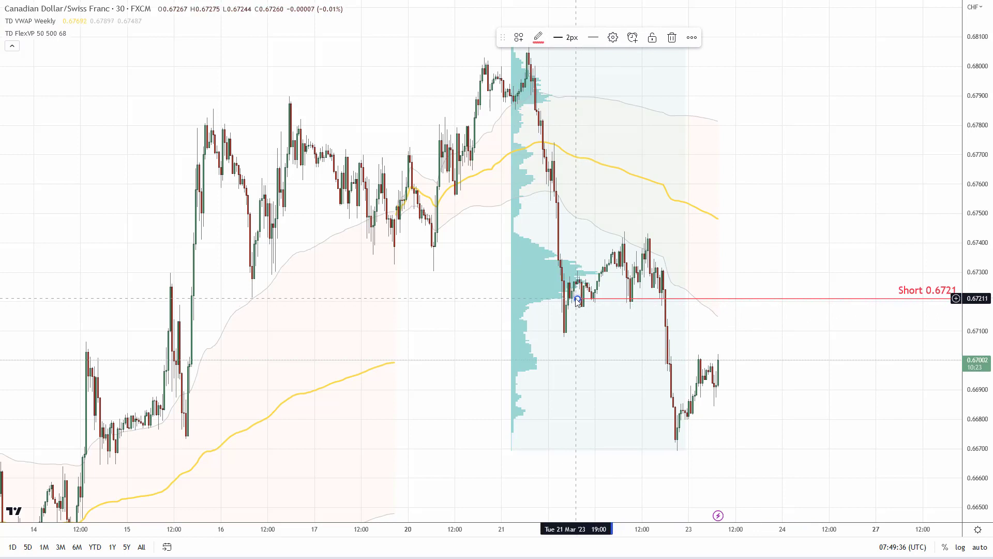
{"action": "left_click_drag", "start_coordinate": [578, 299], "coordinate": [211, 300]}
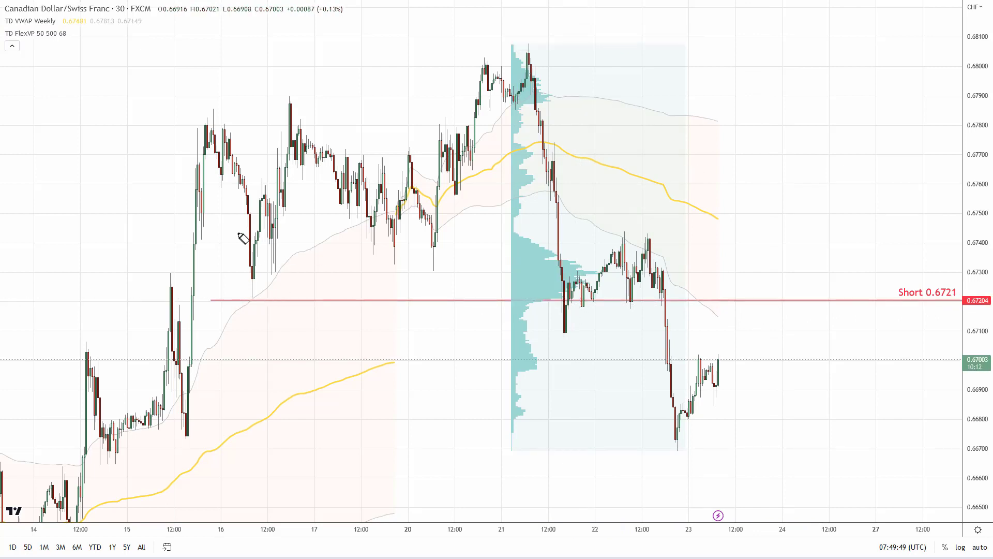
- Trace the pullback and the 21st selloff, writing an S below the level and a pink R beside it
{"action": "mouse_move", "coordinate": [214, 136]}
{"action": "left_mouse_down"}
{"action": "mouse_move", "coordinate": [253, 290]}
{"action": "mouse_move", "coordinate": [318, 98]}
{"action": "left_mouse_up"}
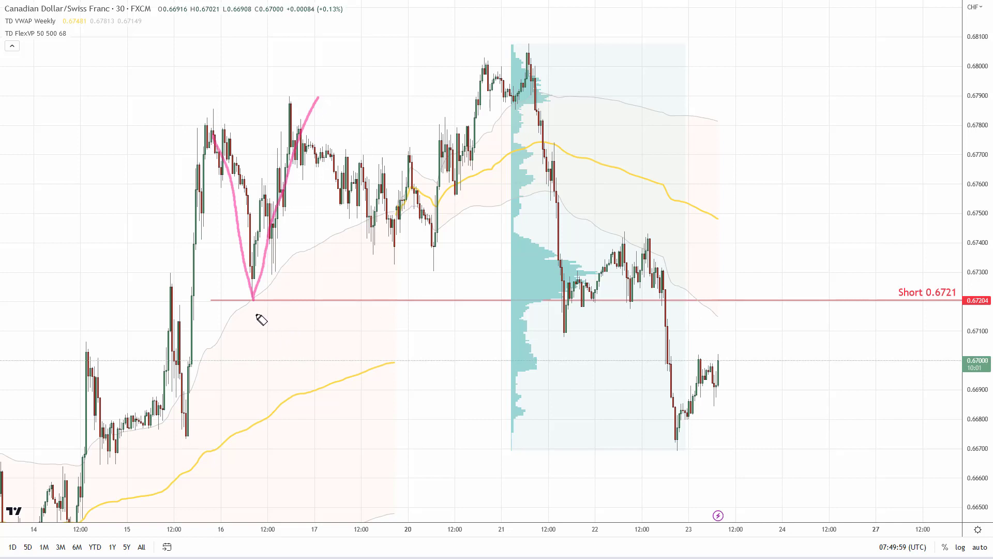
{"action": "mouse_move", "coordinate": [266, 315]}
{"action": "left_mouse_down"}
{"action": "mouse_move", "coordinate": [264, 331]}
{"action": "mouse_move", "coordinate": [247, 336]}
{"action": "left_mouse_up"}
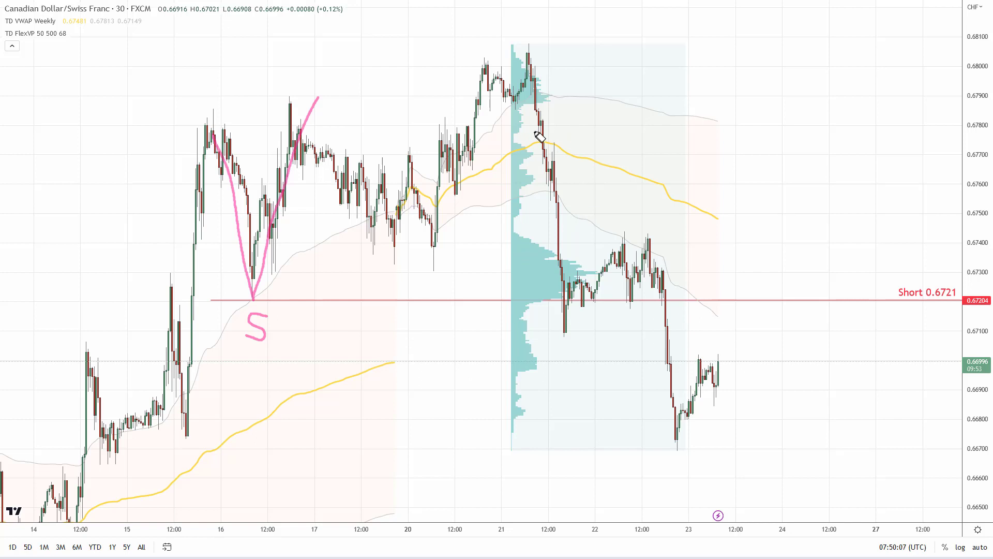
{"action": "left_click_drag", "start_coordinate": [538, 136], "coordinate": [696, 416]}
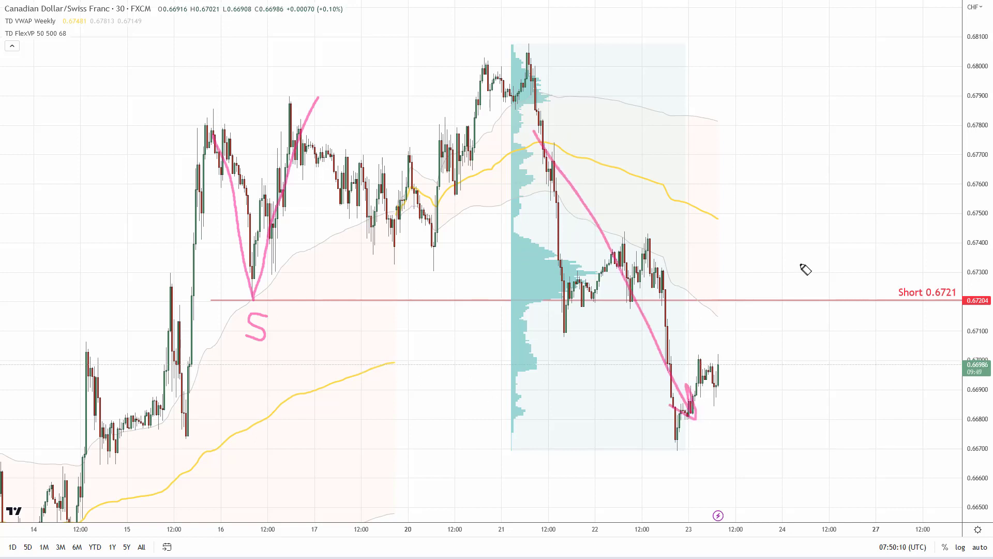
{"action": "mouse_move", "coordinate": [792, 264]}
{"action": "left_mouse_down"}
{"action": "mouse_move", "coordinate": [794, 293]}
{"action": "mouse_move", "coordinate": [818, 297]}
{"action": "left_mouse_up"}
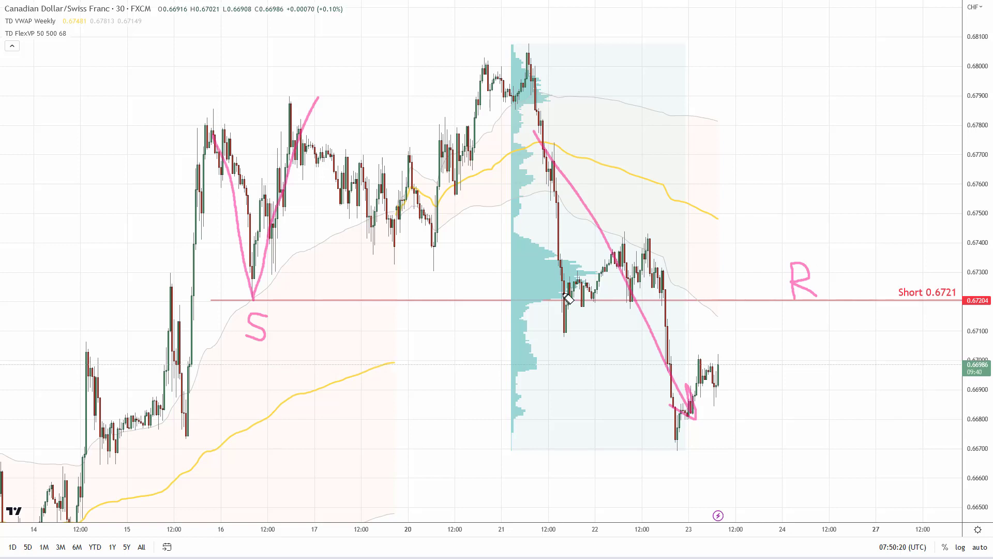
- Sketch price rallying to Short 0.6721 then dropping, clear the chart, and circle the Forex Factory CHF SNB events
{"action": "mouse_move", "coordinate": [563, 253]}
{"action": "left_mouse_down"}
{"action": "mouse_move", "coordinate": [514, 264]}
{"action": "mouse_move", "coordinate": [609, 279]}
{"action": "mouse_move", "coordinate": [548, 261]}
{"action": "left_mouse_up"}
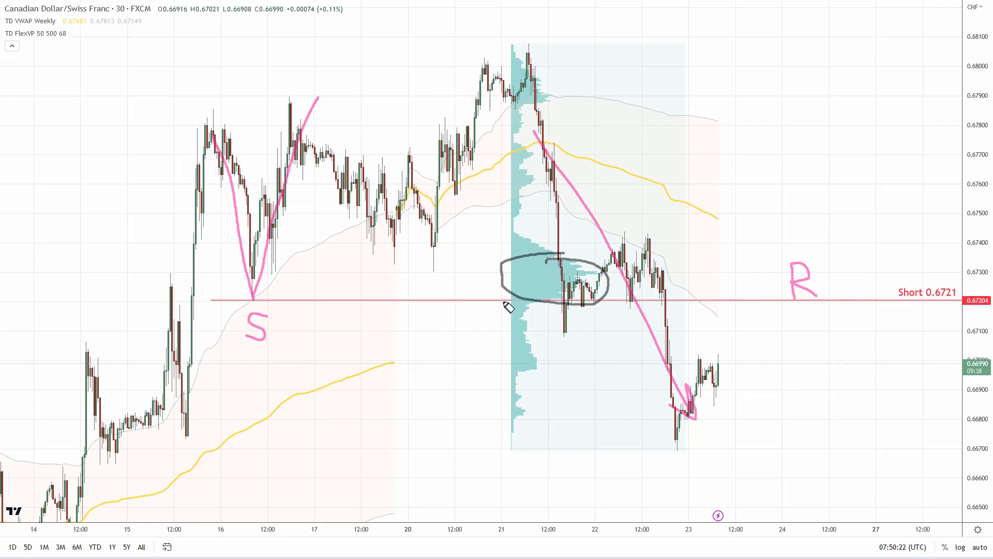
{"action": "left_click_drag", "start_coordinate": [503, 301], "coordinate": [885, 305]}
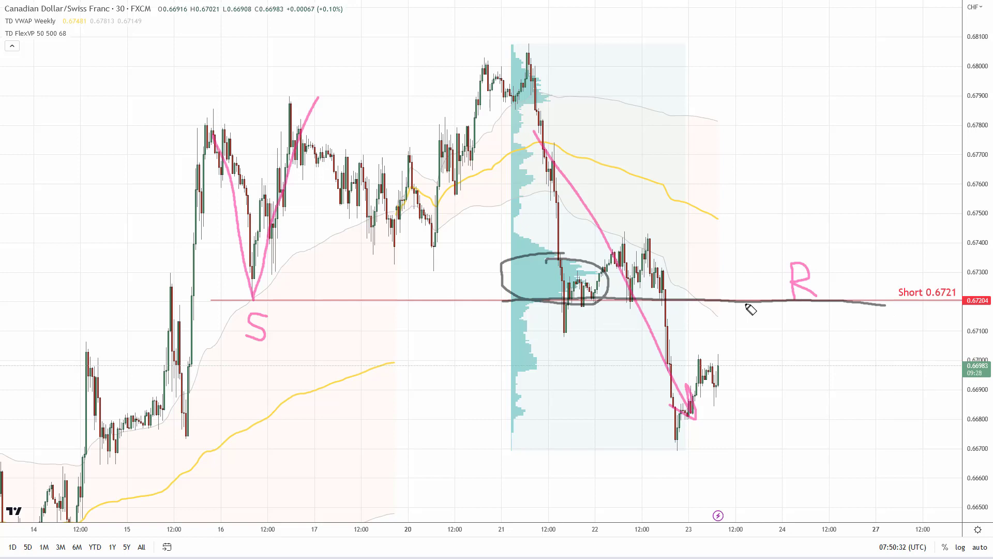
{"action": "mouse_move", "coordinate": [716, 365]}
{"action": "left_mouse_down"}
{"action": "mouse_move", "coordinate": [758, 341]}
{"action": "mouse_move", "coordinate": [786, 300]}
{"action": "left_mouse_up"}
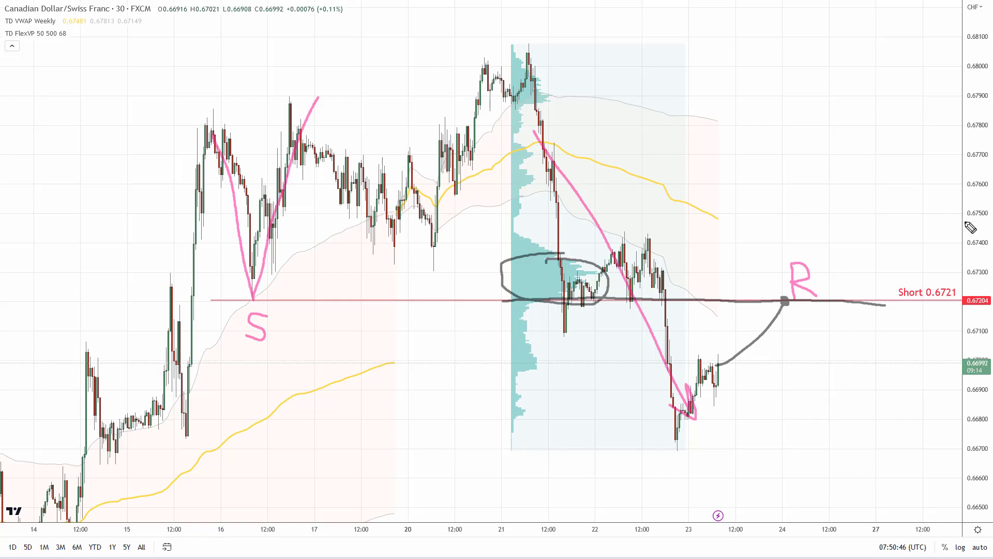
{"action": "mouse_move", "coordinate": [767, 303]}
{"action": "left_mouse_down"}
{"action": "mouse_move", "coordinate": [801, 305]}
{"action": "mouse_move", "coordinate": [789, 310]}
{"action": "mouse_move", "coordinate": [817, 353]}
{"action": "left_mouse_up"}
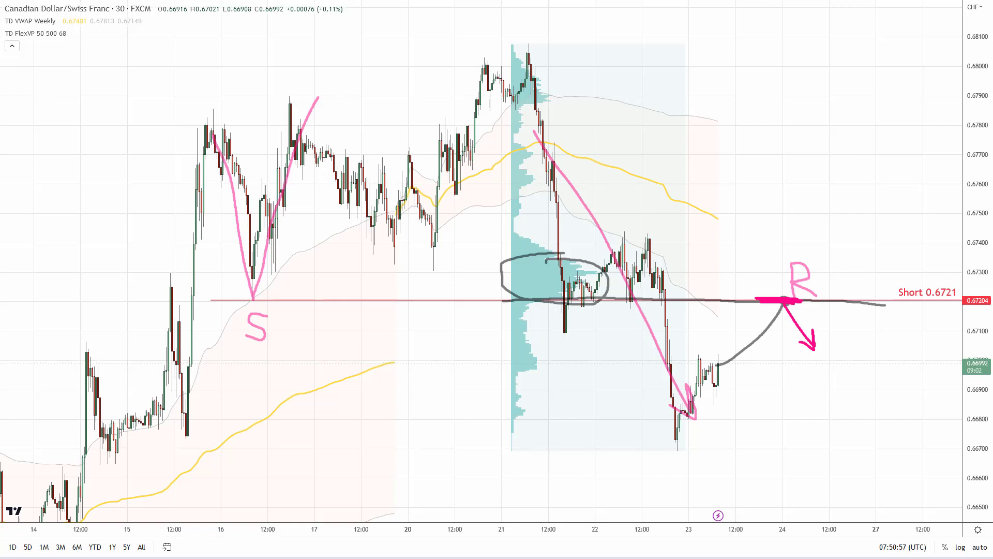
{"action": "key", "text": "Escape"}
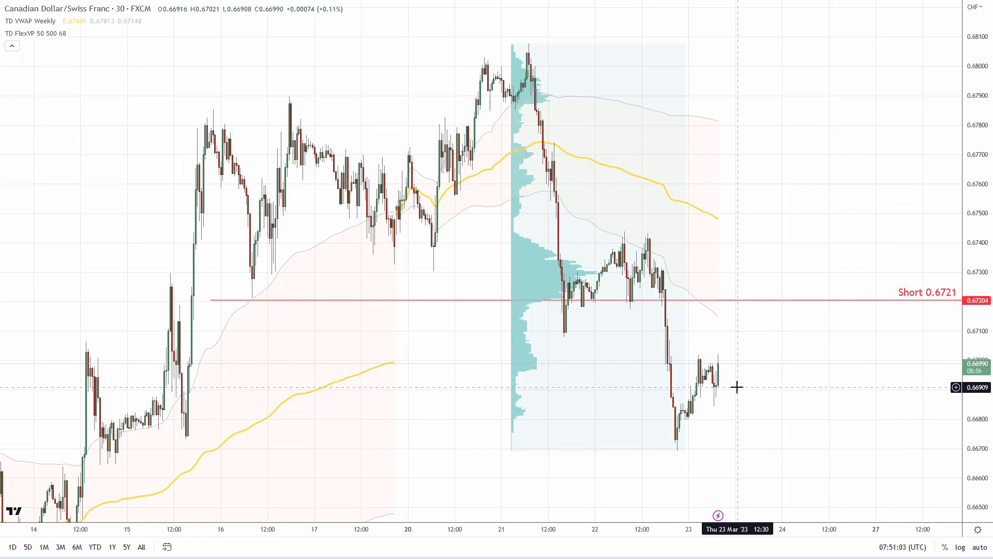
{"action": "mouse_move", "coordinate": [334, 148]}
{"action": "left_mouse_down"}
{"action": "mouse_move", "coordinate": [292, 158]}
{"action": "mouse_move", "coordinate": [343, 190]}
{"action": "mouse_move", "coordinate": [460, 197]}
{"action": "mouse_move", "coordinate": [567, 155]}
{"action": "mouse_move", "coordinate": [319, 150]}
{"action": "left_mouse_up"}
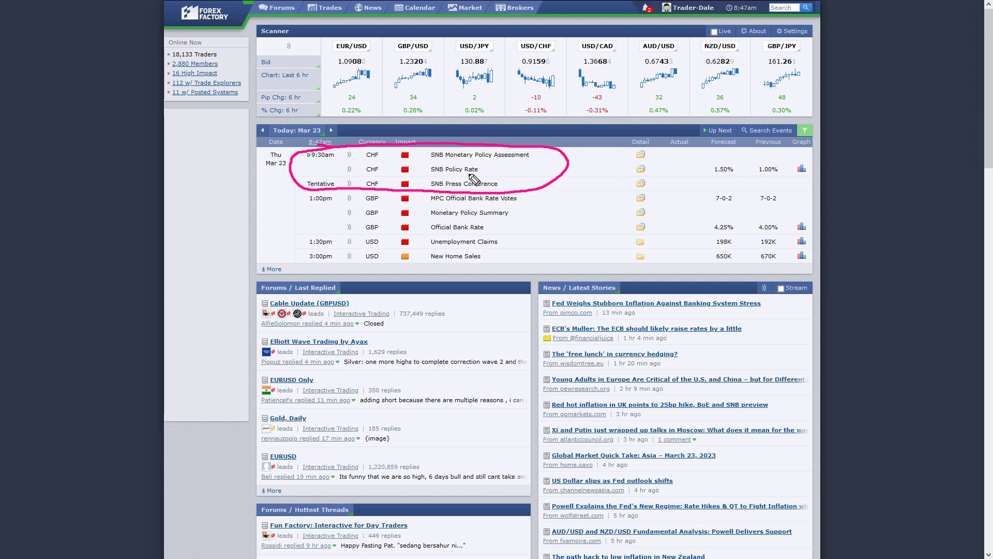
- Underline the SNB Policy Rate event, then clear the calendar annotations
{"action": "mouse_move", "coordinate": [461, 174]}
{"action": "left_mouse_down"}
{"action": "mouse_move", "coordinate": [489, 171]}
{"action": "mouse_move", "coordinate": [481, 190]}
{"action": "mouse_move", "coordinate": [511, 190]}
{"action": "left_mouse_up"}
{"action": "key", "text": "Escape"}
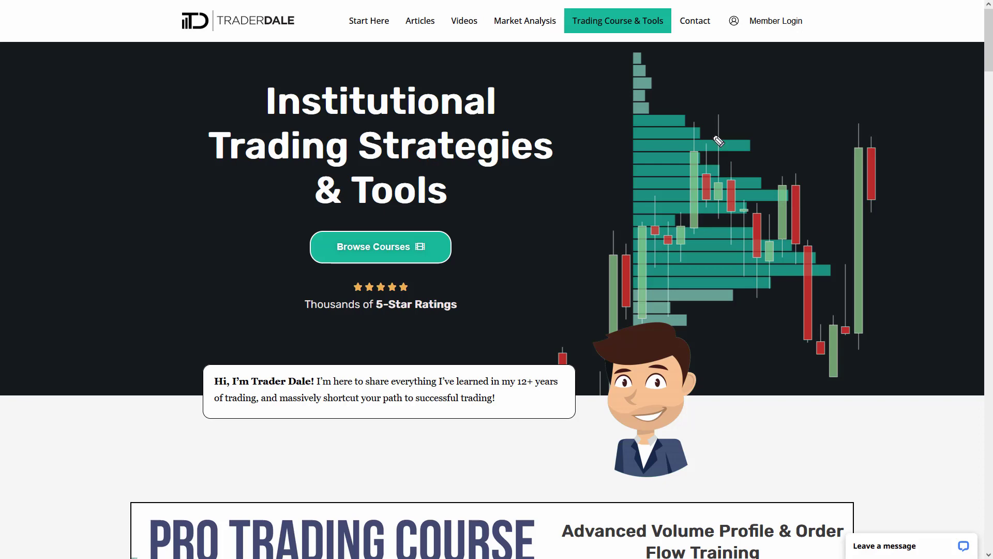
- Mark the TRADERDALE logo and Browse Courses button, then circle the Elite Pack offer further down
{"action": "left_click_drag", "start_coordinate": [156, 37], "coordinate": [315, 50]}
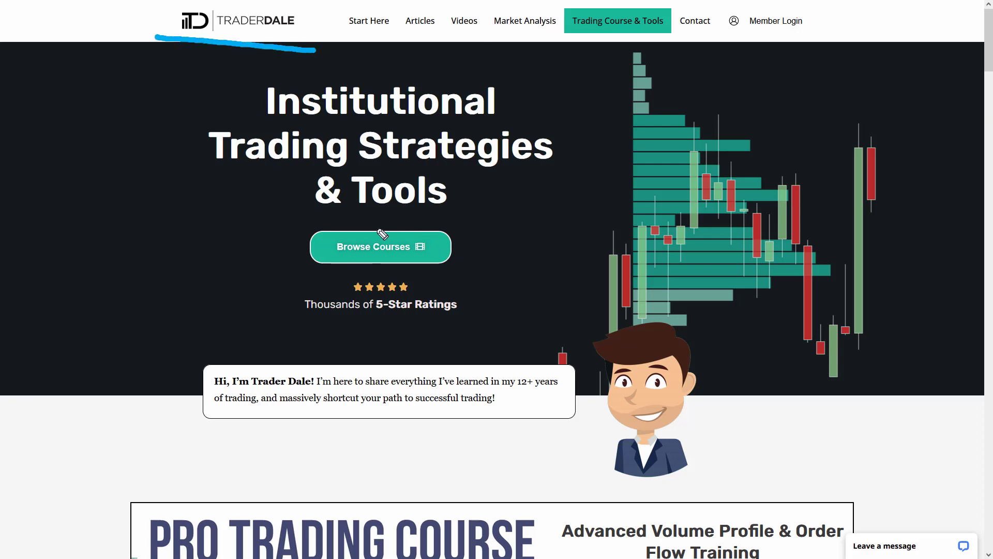
{"action": "mouse_move", "coordinate": [406, 233]}
{"action": "left_mouse_down"}
{"action": "mouse_move", "coordinate": [313, 259]}
{"action": "mouse_move", "coordinate": [407, 235]}
{"action": "mouse_move", "coordinate": [401, 228]}
{"action": "left_mouse_up"}
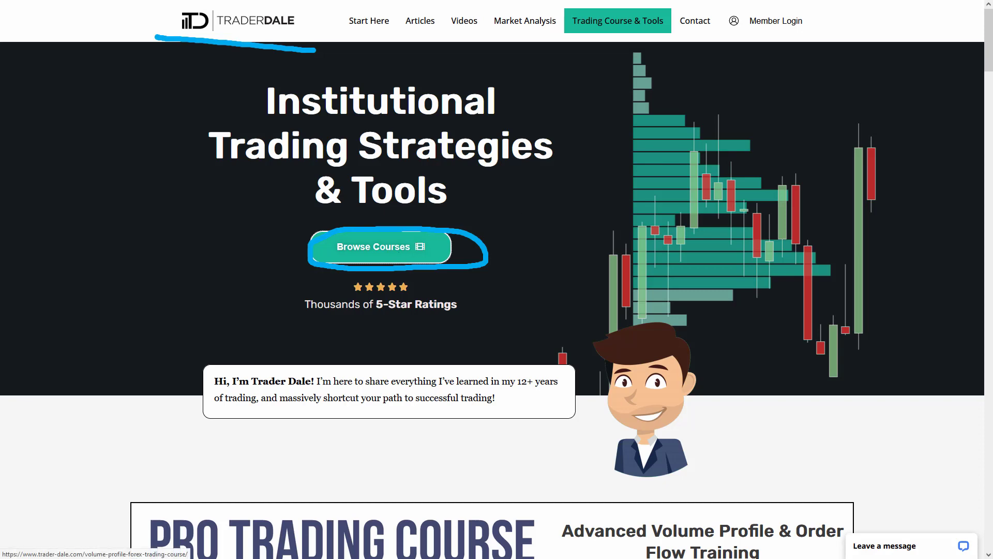
{"action": "scroll", "coordinate": [545, 303], "scroll_direction": "down", "scroll_amount": 8}
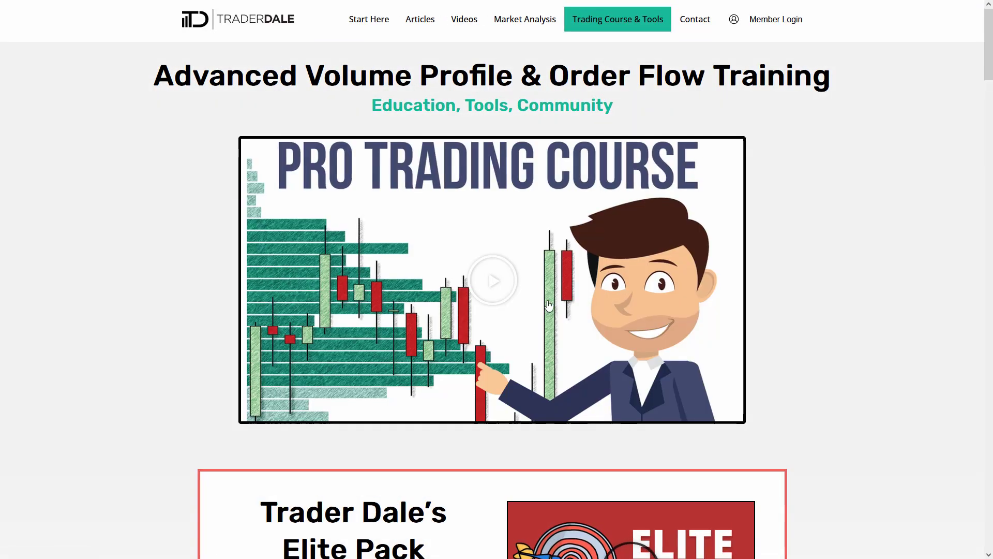
{"action": "scroll", "coordinate": [534, 82], "scroll_direction": "down", "scroll_amount": 7}
{"action": "mouse_move", "coordinate": [418, 58]}
{"action": "left_mouse_down"}
{"action": "mouse_move", "coordinate": [181, 129]}
{"action": "mouse_move", "coordinate": [602, 497]}
{"action": "mouse_move", "coordinate": [588, 86]}
{"action": "mouse_move", "coordinate": [399, 56]}
{"action": "left_mouse_up"}
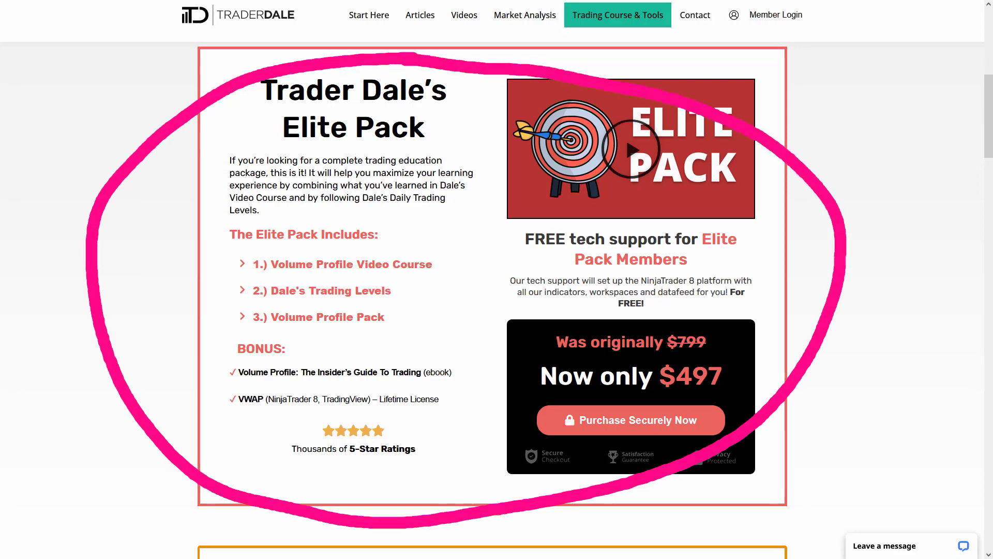
- Circle the $497 Order Flow Pack offer, add a downward arrow, and clear the markings
{"action": "scroll", "coordinate": [911, 182], "scroll_direction": "down", "scroll_amount": 9}
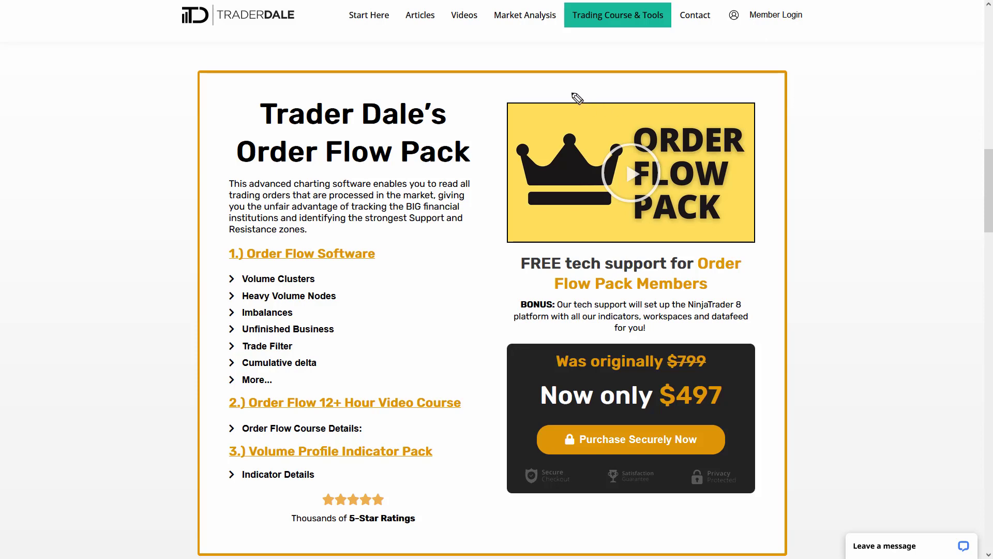
{"action": "mouse_move", "coordinate": [586, 79]}
{"action": "left_mouse_down"}
{"action": "mouse_move", "coordinate": [337, 76]}
{"action": "mouse_move", "coordinate": [320, 533]}
{"action": "mouse_move", "coordinate": [849, 226]}
{"action": "mouse_move", "coordinate": [564, 83]}
{"action": "left_mouse_up"}
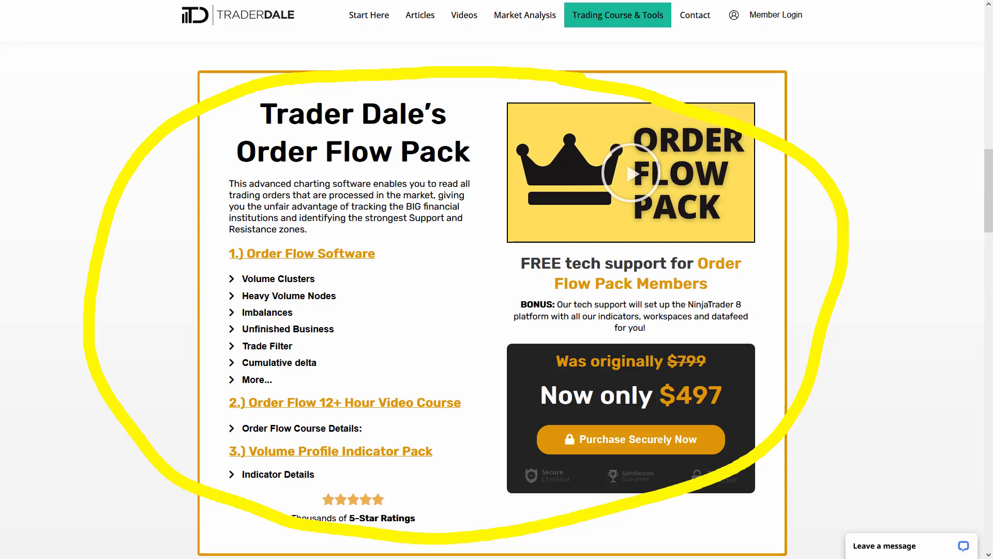
{"action": "mouse_move", "coordinate": [893, 168]}
{"action": "left_mouse_down"}
{"action": "mouse_move", "coordinate": [900, 361]}
{"action": "mouse_move", "coordinate": [874, 463]}
{"action": "mouse_move", "coordinate": [902, 493]}
{"action": "mouse_move", "coordinate": [944, 445]}
{"action": "left_mouse_up"}
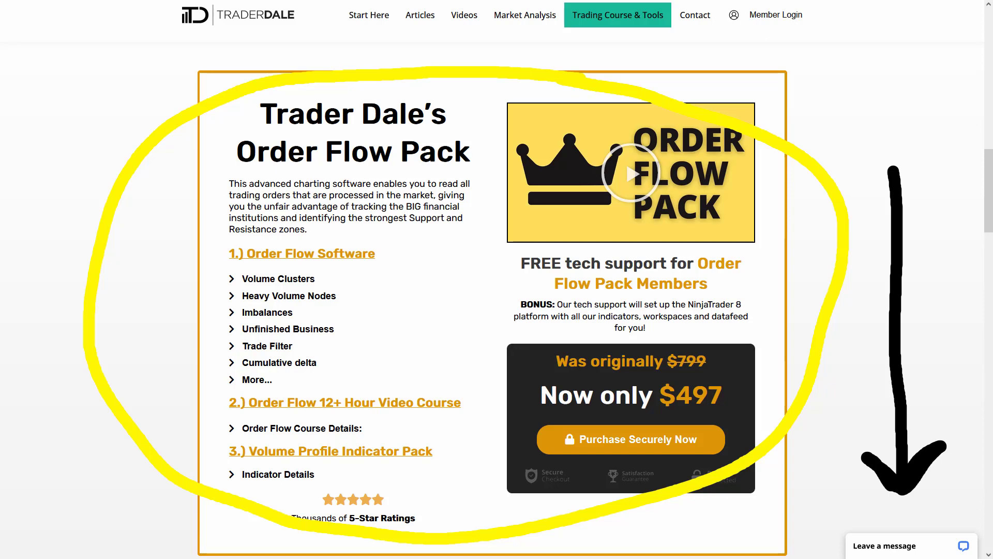
{"action": "key", "text": "Escape"}
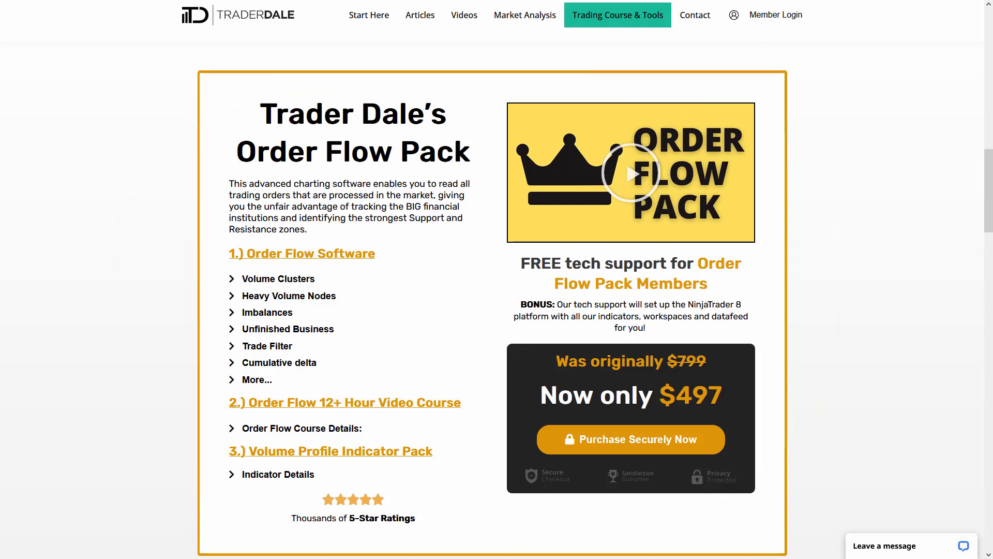